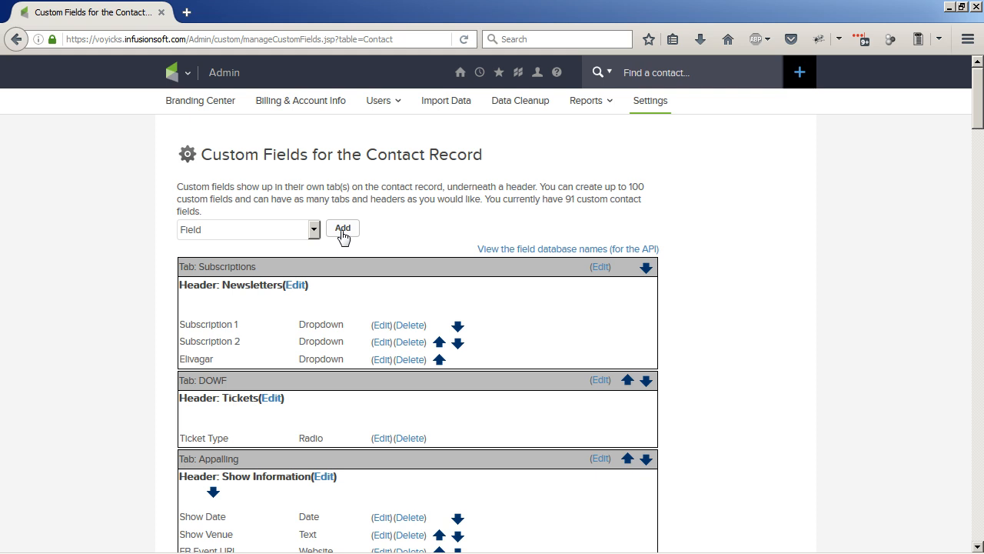
Start a new custom field for the contact record and name it "Infusionsoft Video Course"
{"action": "left_click", "coordinate": [342, 231]}
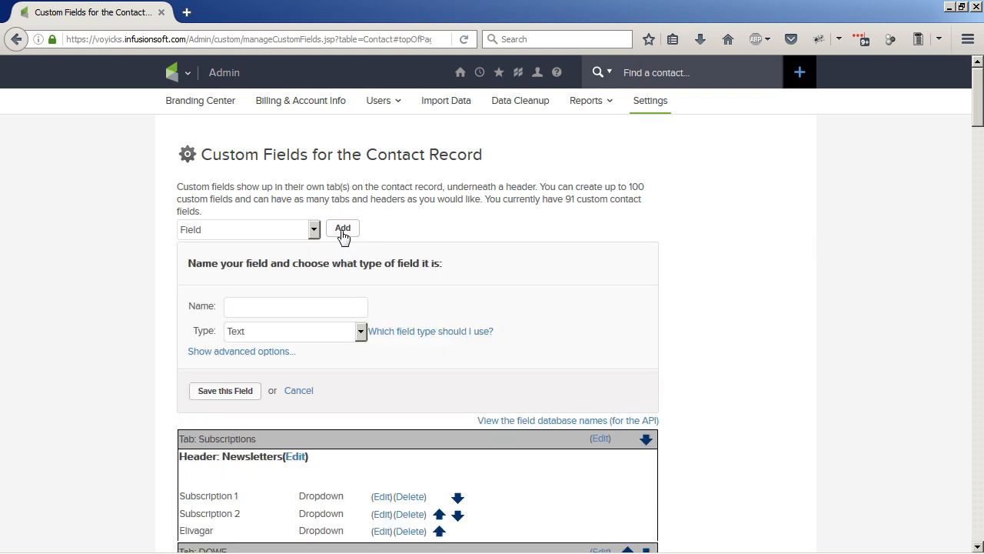
{"action": "left_click", "coordinate": [280, 305]}
{"action": "type", "text": "Infusionsoft Vieo"}
{"action": "key", "text": "BackSpace"}
{"action": "key", "text": "BackSpace"}
{"action": "type", "text": "deo Course"}
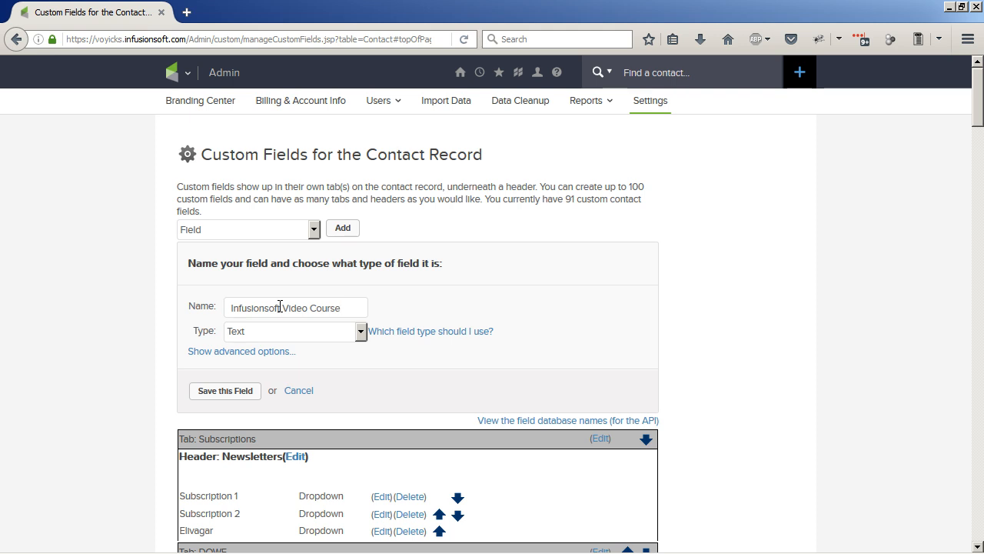
Place the new text field under the Subscriptions tab and Newsletters header in the advanced options, and save it
{"action": "left_click", "coordinate": [274, 354]}
{"action": "scroll", "coordinate": [390, 369], "scroll_direction": "down", "scroll_amount": 2}
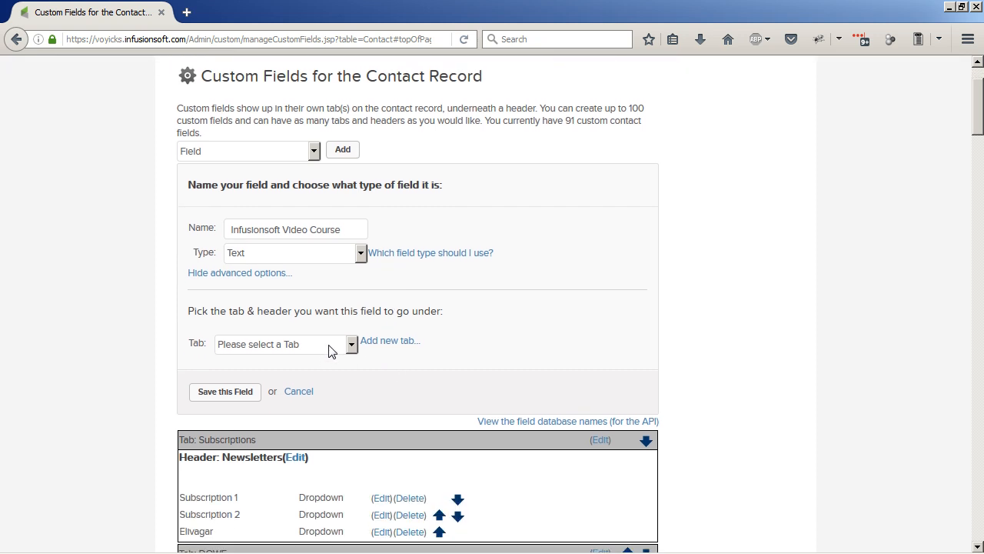
{"action": "left_click", "coordinate": [328, 350]}
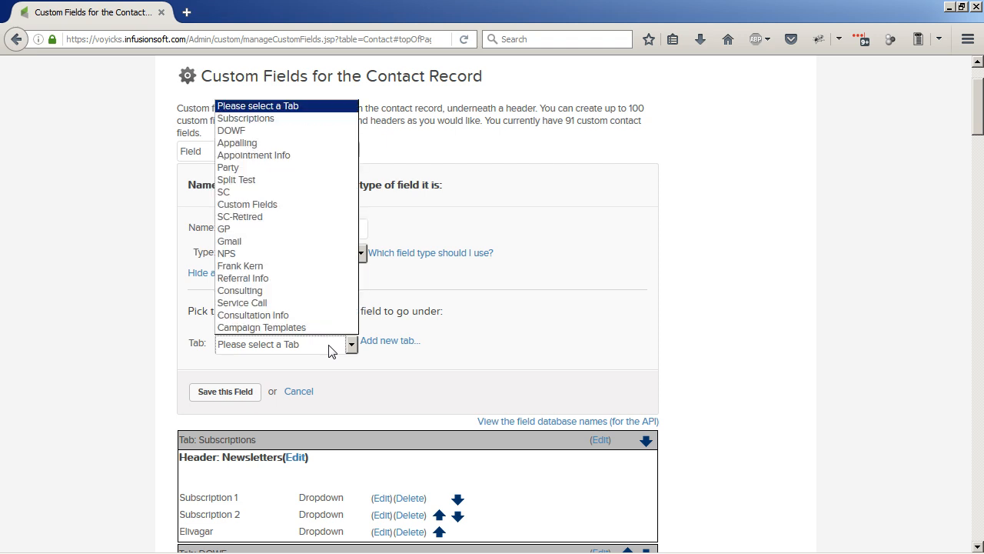
{"action": "left_click", "coordinate": [260, 118]}
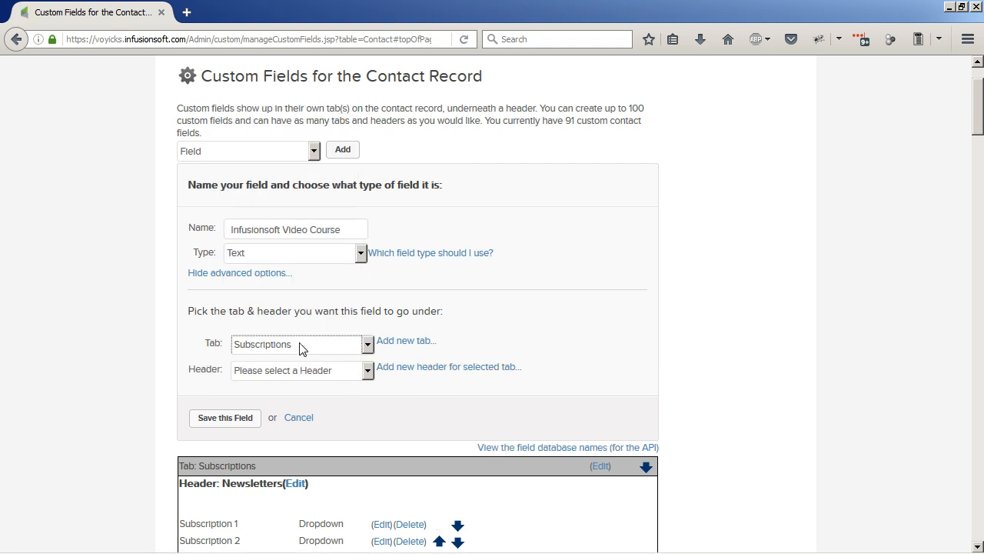
{"action": "left_click", "coordinate": [309, 375]}
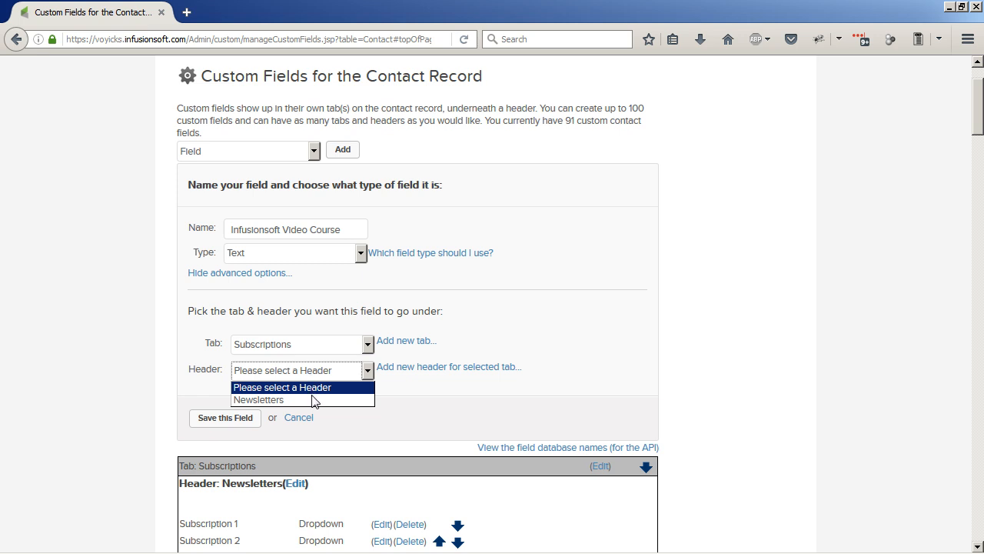
{"action": "left_click", "coordinate": [317, 400]}
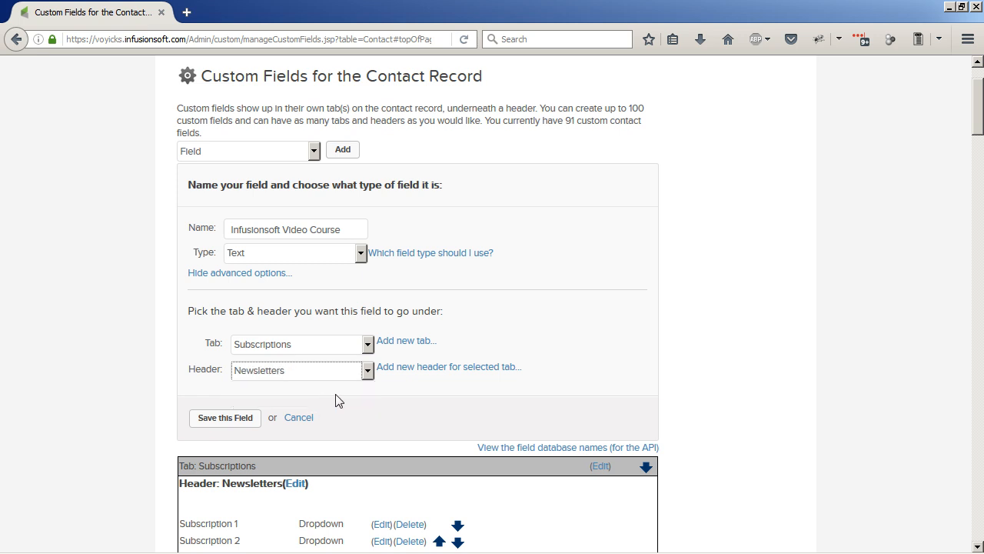
{"action": "left_click", "coordinate": [220, 420]}
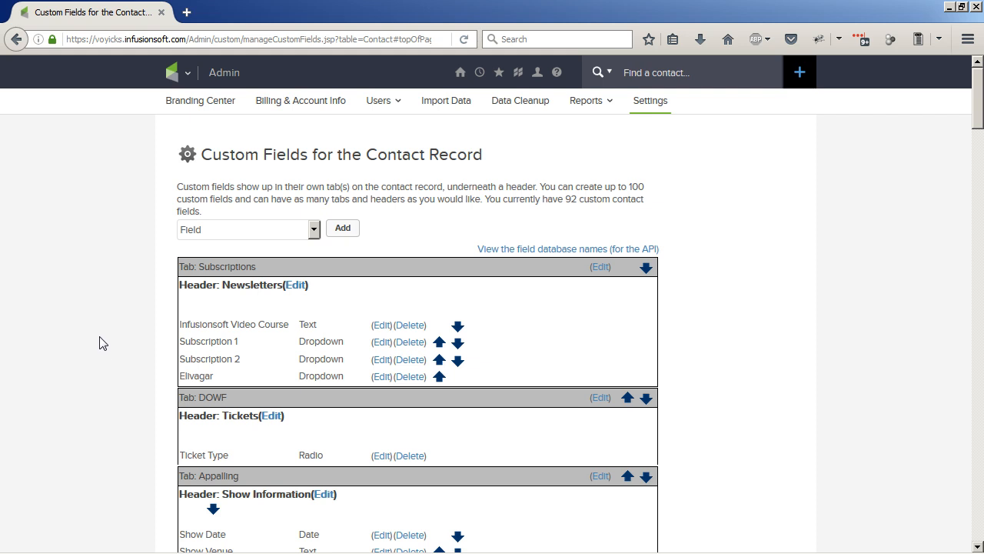
Start another contact custom field and set its type to Currency
{"action": "left_click", "coordinate": [344, 231]}
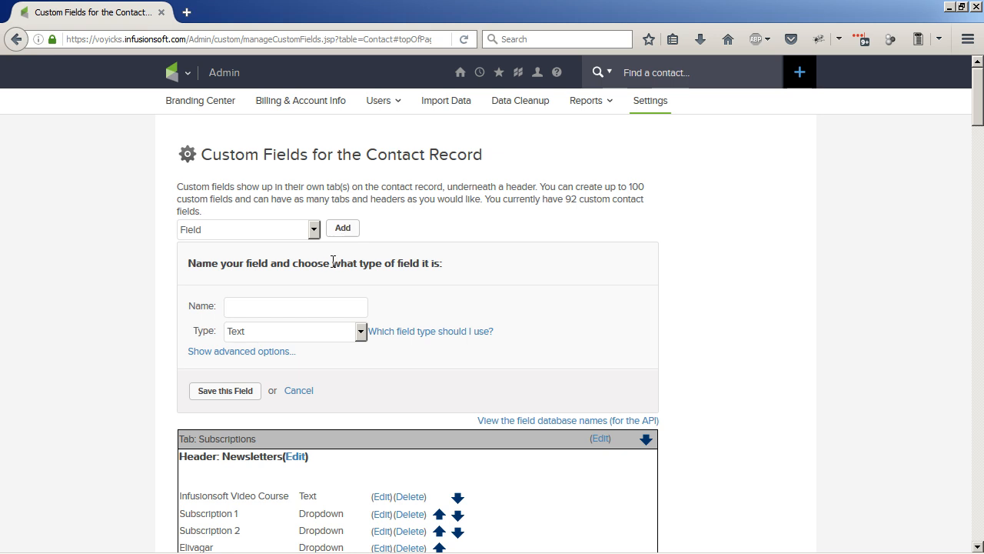
{"action": "left_click", "coordinate": [336, 338]}
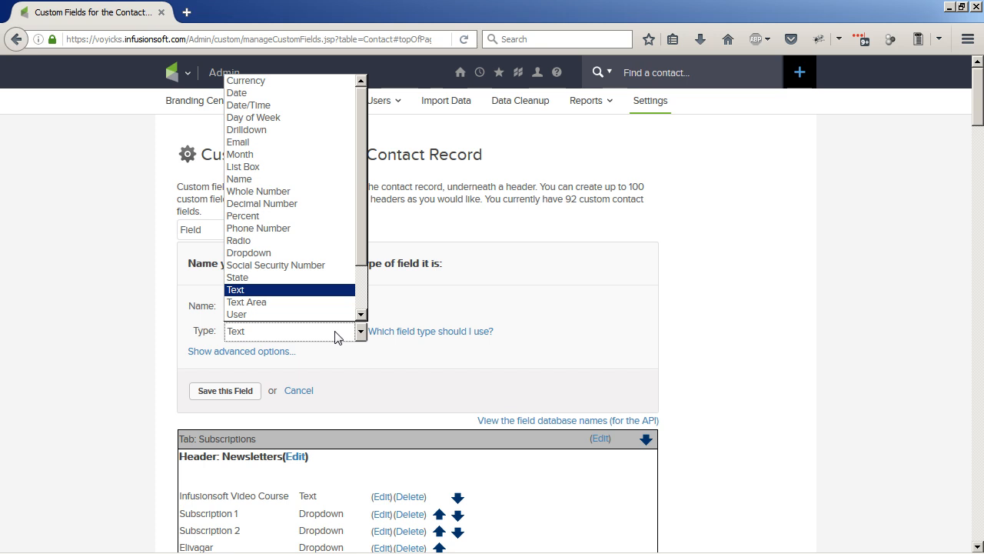
{"action": "left_click", "coordinate": [306, 81]}
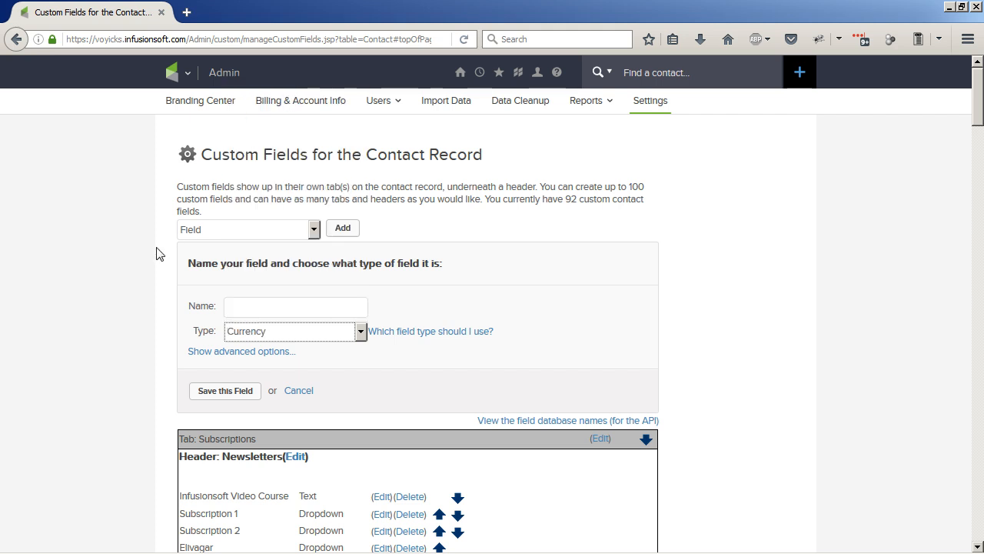
{"action": "left_click", "coordinate": [159, 302]}
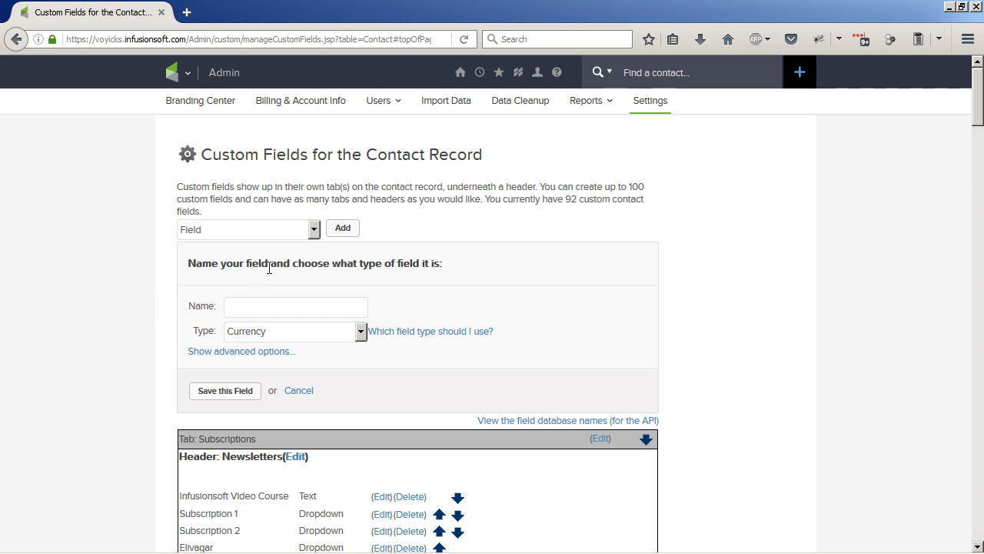
Switch the unsaved field's type to Whole Number and look through the remaining available field types
{"action": "left_click", "coordinate": [273, 332]}
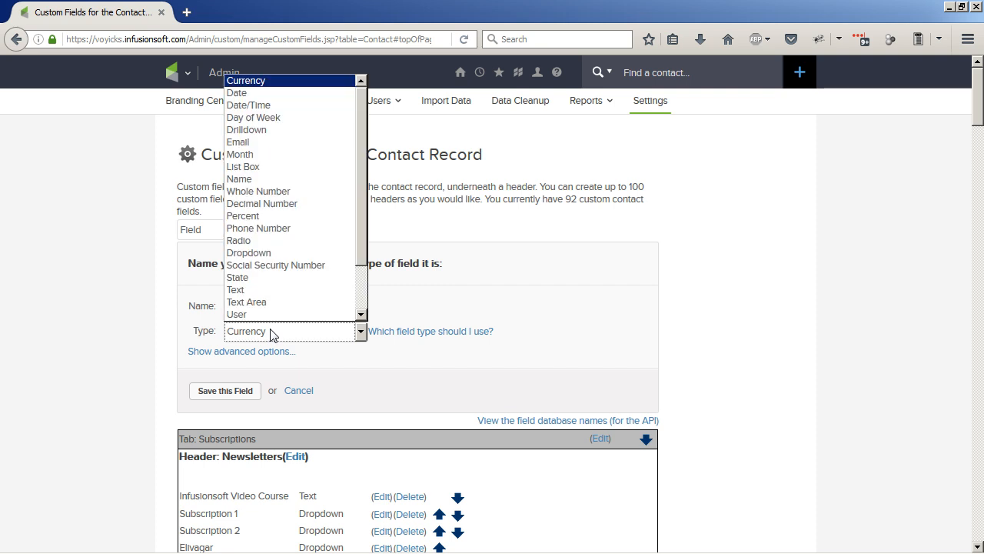
{"action": "left_click", "coordinate": [286, 192]}
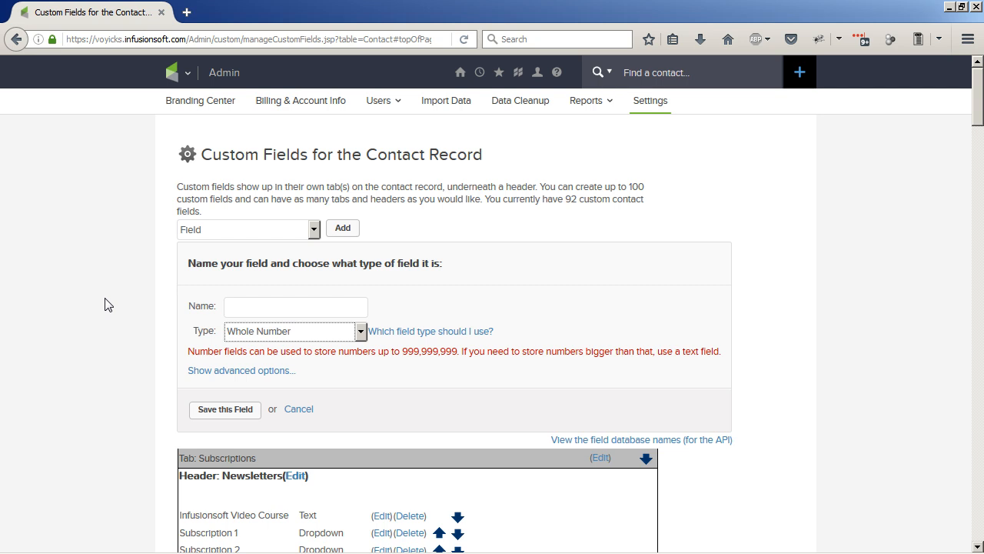
{"action": "left_click", "coordinate": [291, 335]}
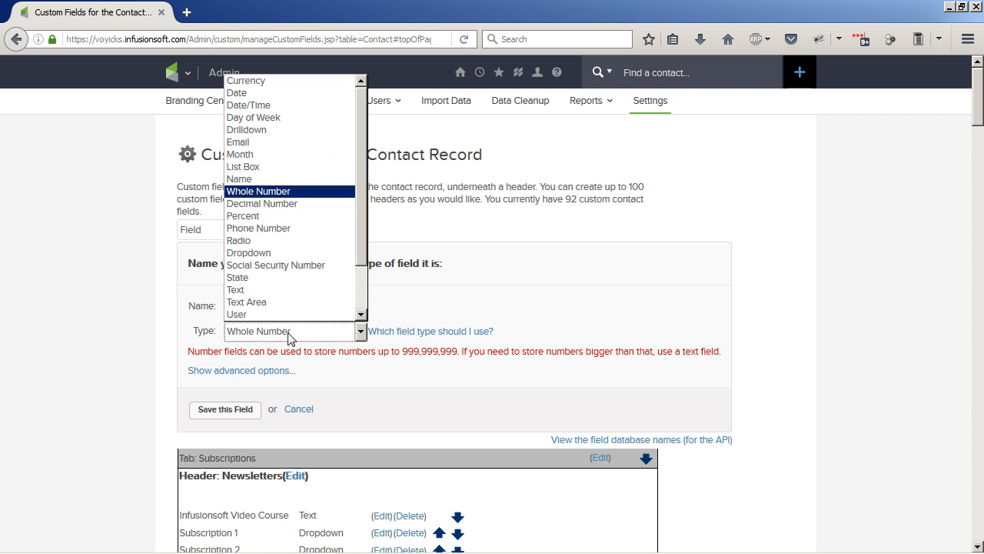
{"action": "scroll", "coordinate": [284, 214], "scroll_direction": "down", "scroll_amount": 1}
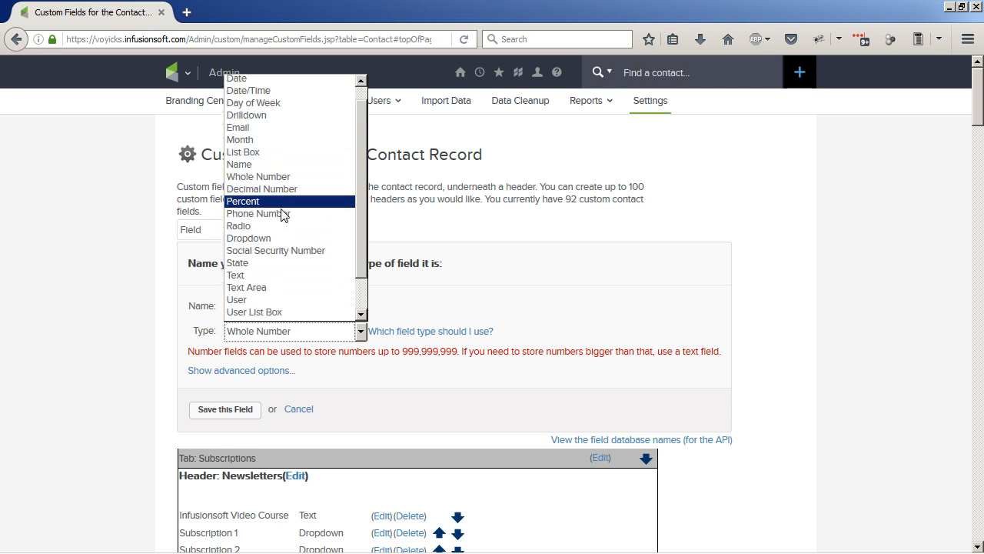
{"action": "scroll", "coordinate": [282, 214], "scroll_direction": "down", "scroll_amount": 2}
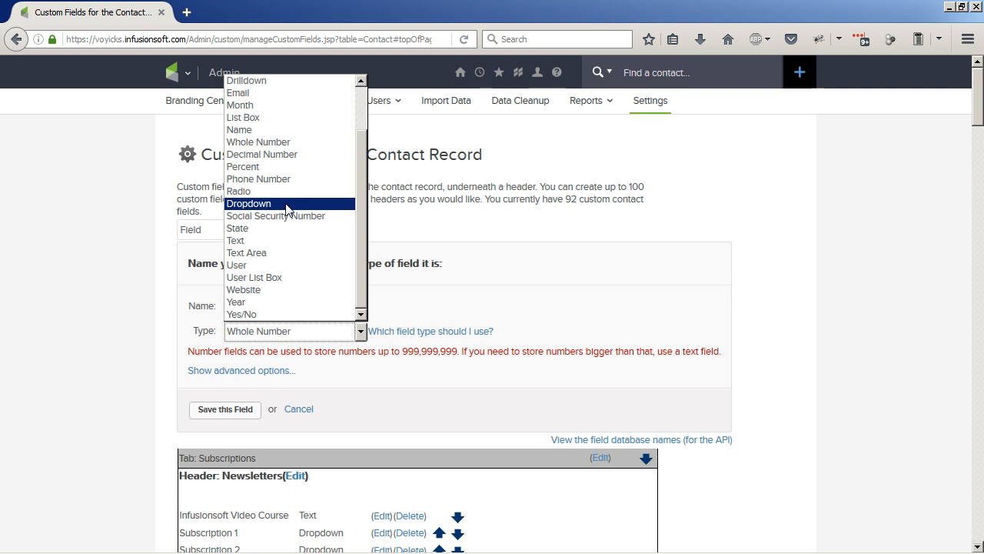
{"action": "left_click", "coordinate": [96, 343]}
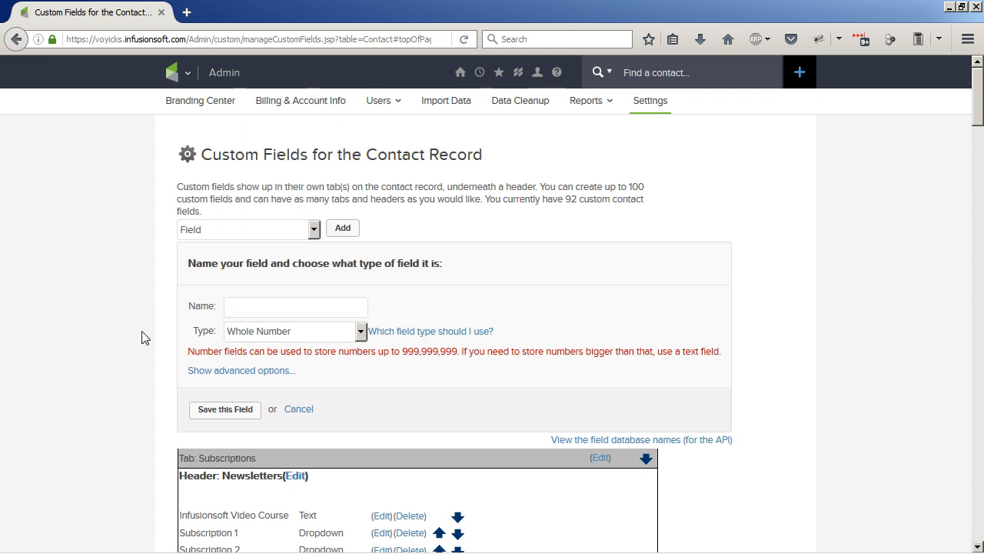
Reorder the custom field tabs so that DOWF comes before Subscriptions
{"action": "scroll", "coordinate": [142, 338], "scroll_direction": "down", "scroll_amount": 2}
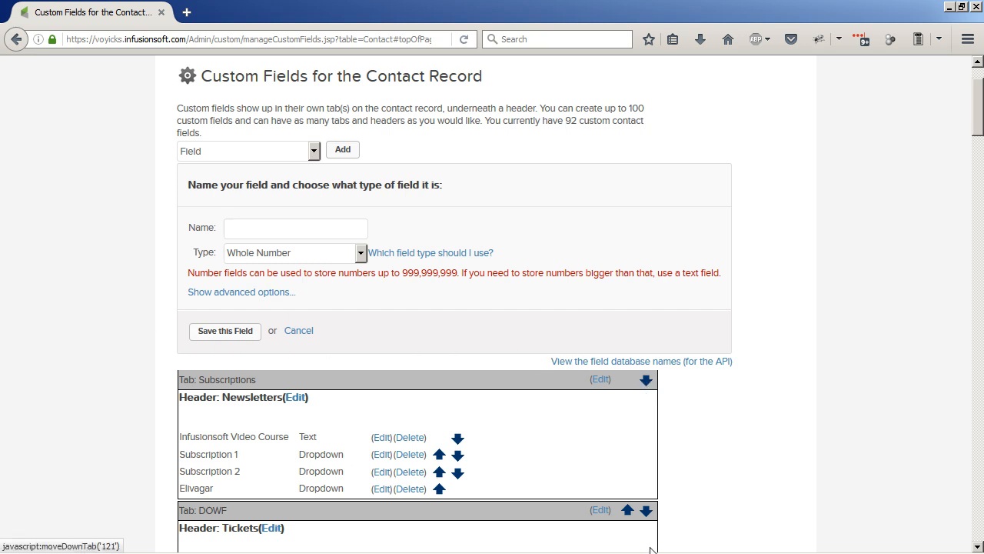
{"action": "scroll", "coordinate": [686, 439], "scroll_direction": "down", "scroll_amount": 2}
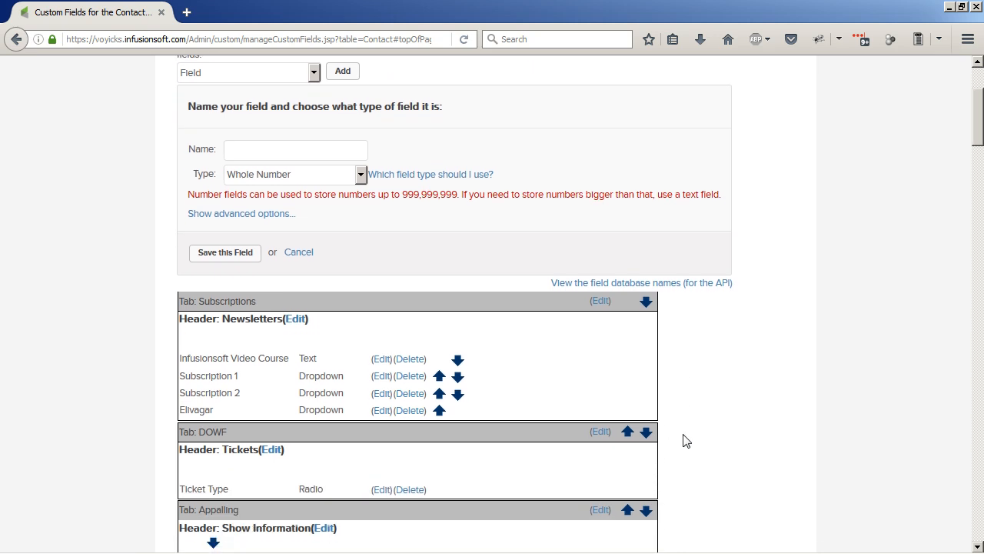
{"action": "left_click", "coordinate": [644, 435]}
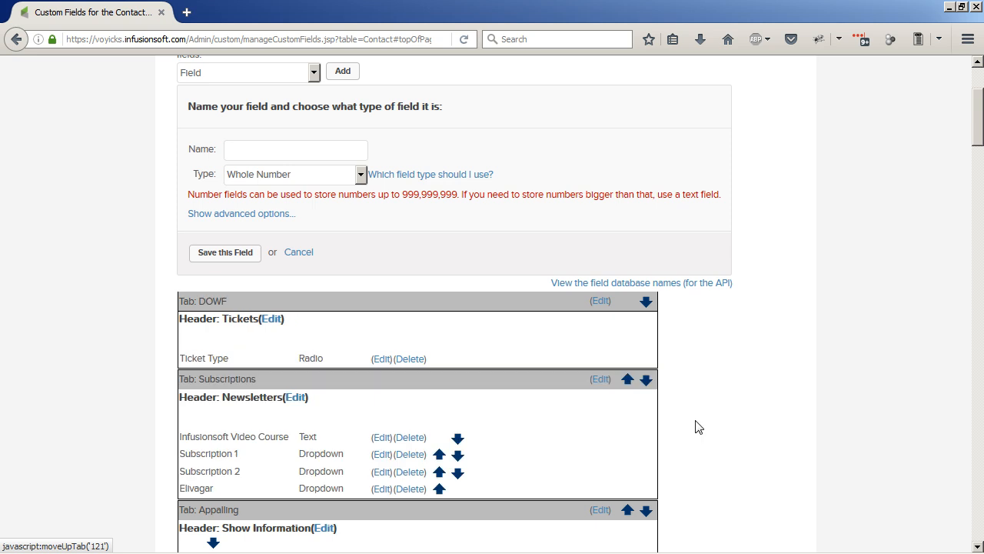
Move the Infusionsoft Video Course field to the end of the Newsletters header, below Elivagar
{"action": "left_click", "coordinate": [458, 447]}
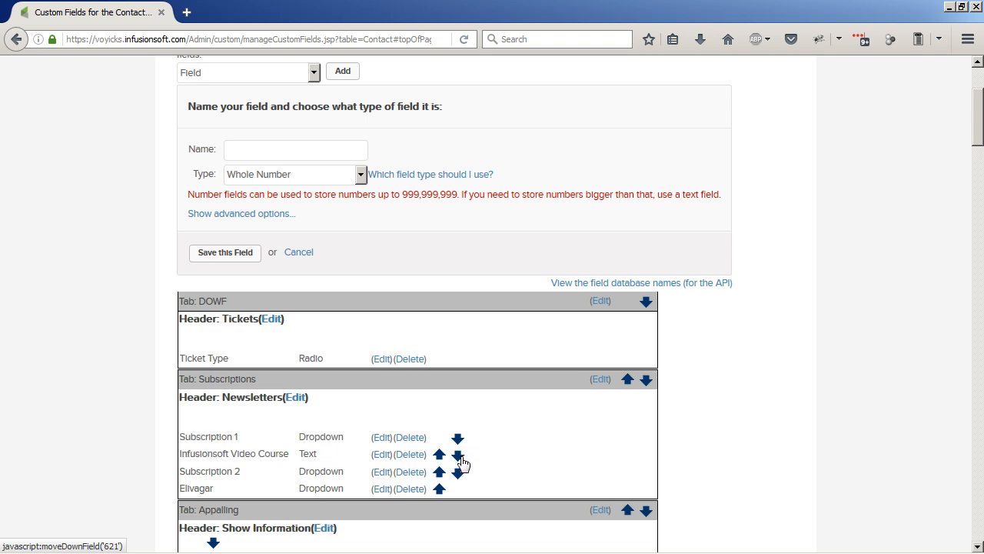
{"action": "left_click", "coordinate": [459, 458]}
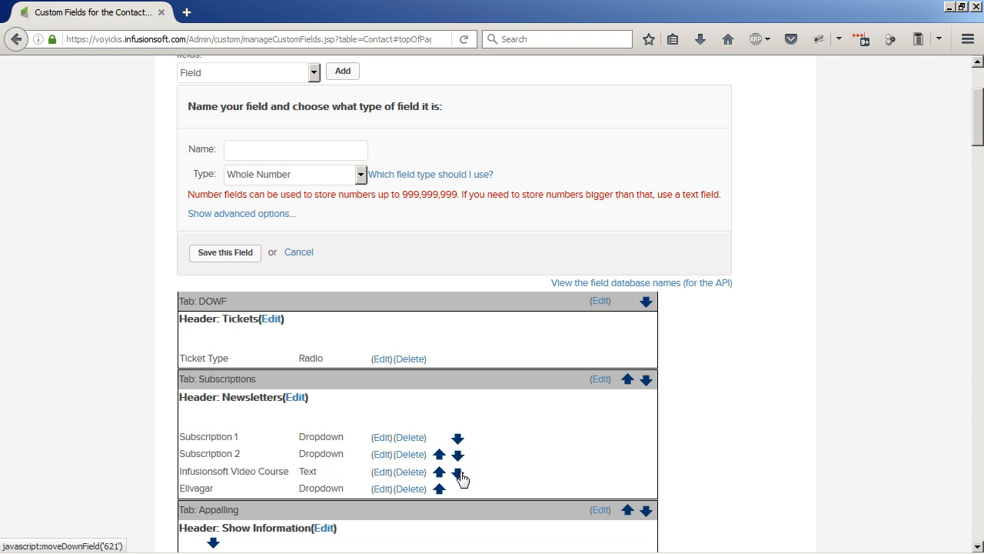
{"action": "left_click", "coordinate": [458, 474]}
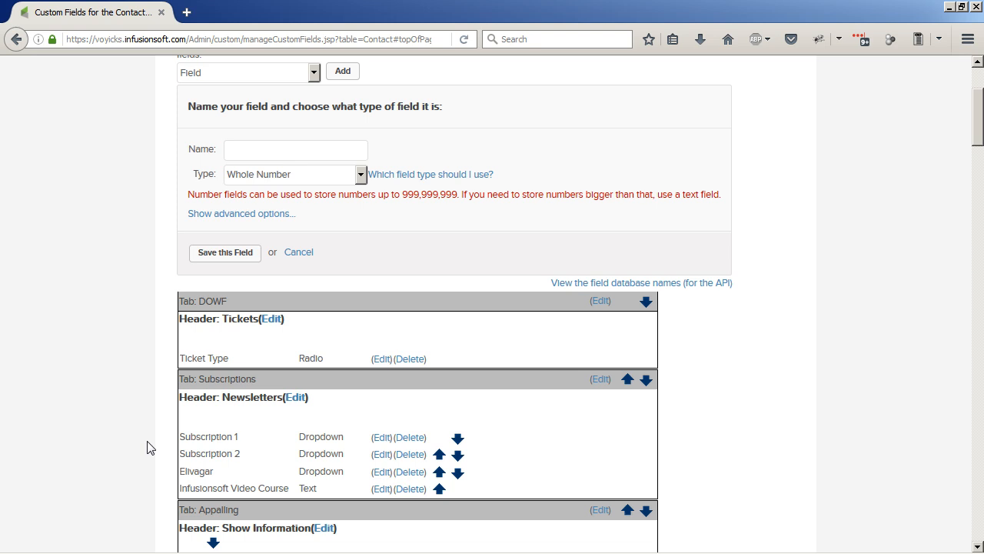
Return to the application settings and choose Opportunity as the record type for custom field setup
{"action": "scroll", "coordinate": [150, 448], "scroll_direction": "up", "scroll_amount": 3}
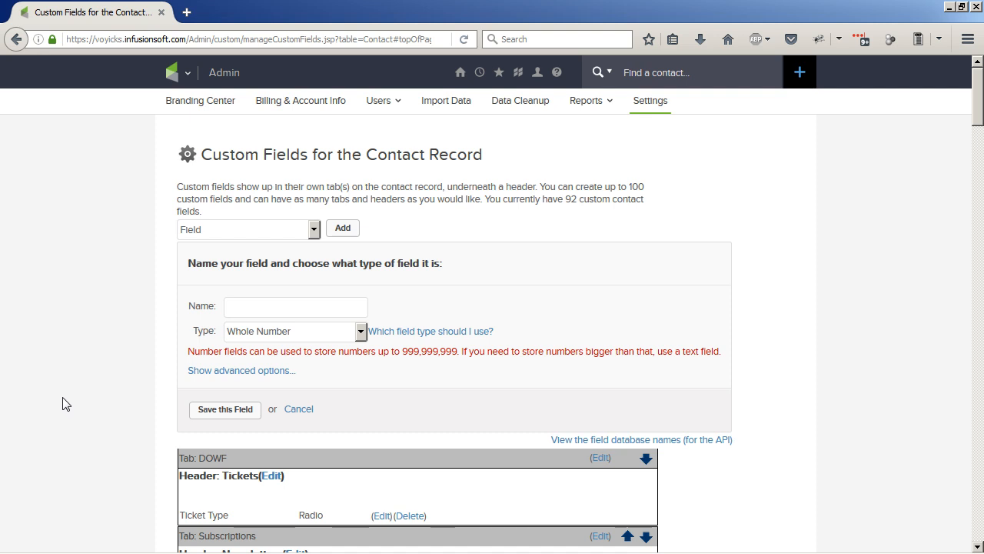
{"action": "left_click", "coordinate": [667, 116]}
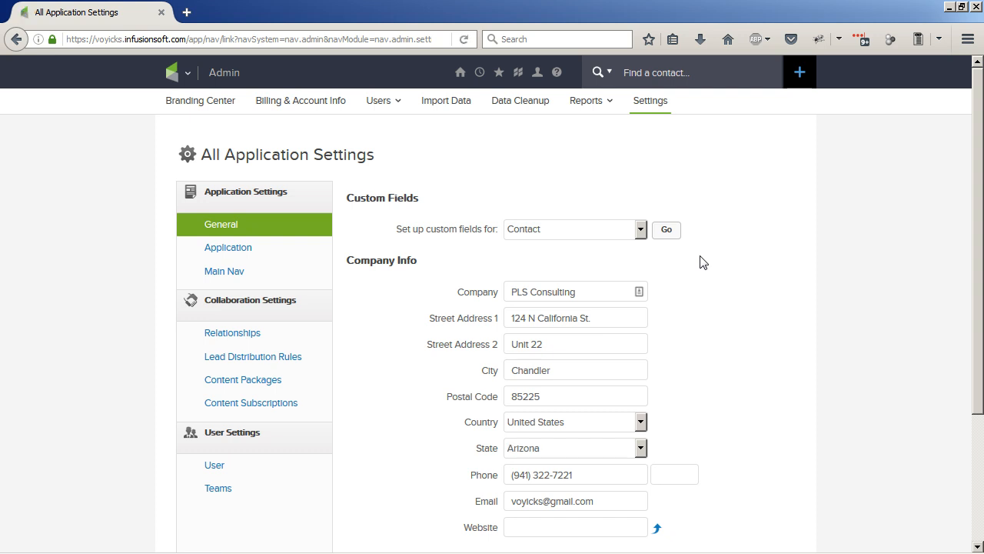
{"action": "left_click", "coordinate": [623, 233]}
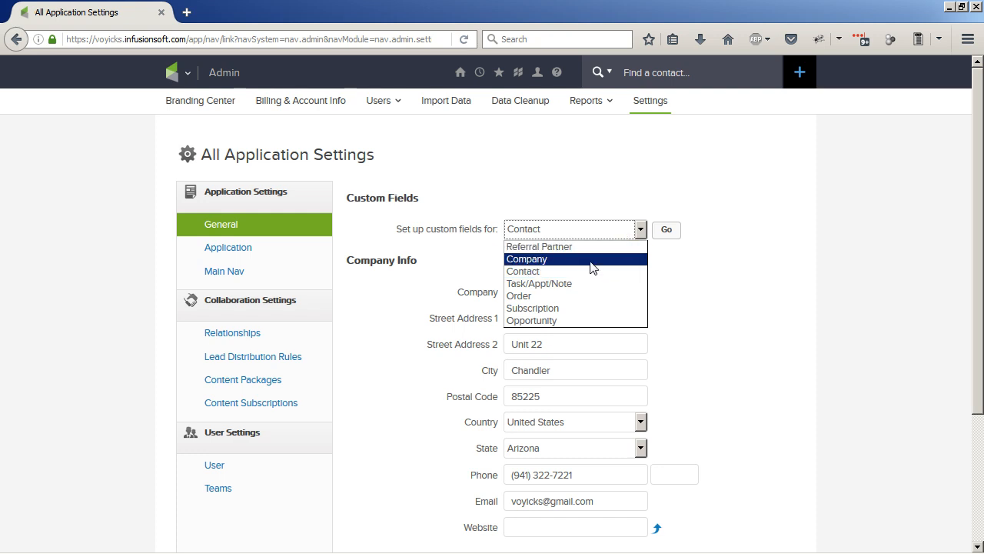
{"action": "left_click", "coordinate": [574, 321]}
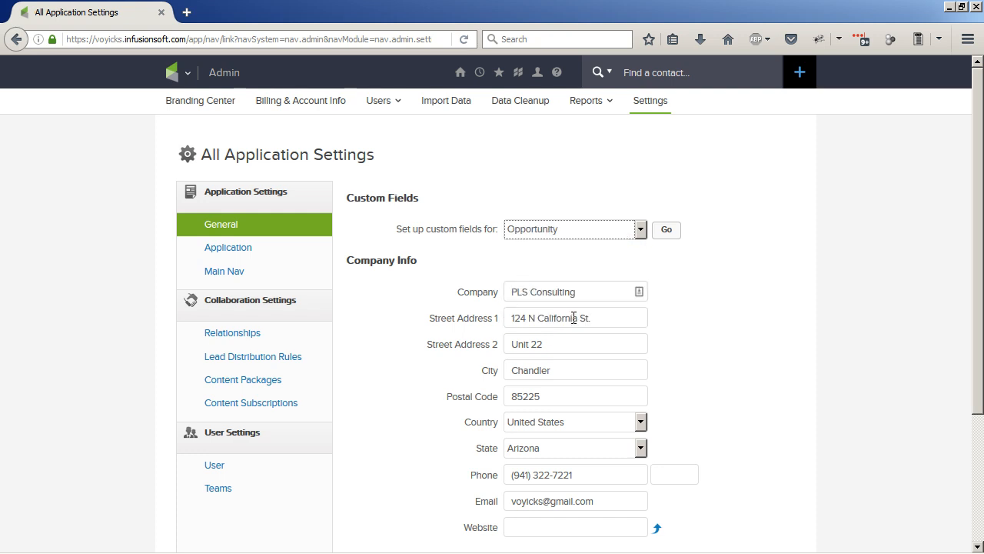
{"action": "left_click", "coordinate": [732, 239]}
Switch the record type for custom field setup to Contact and then to Order
{"action": "left_click", "coordinate": [624, 233]}
{"action": "left_click", "coordinate": [573, 270]}
{"action": "left_click", "coordinate": [569, 233]}
{"action": "left_click", "coordinate": [566, 293]}
{"action": "left_click", "coordinate": [726, 269]}
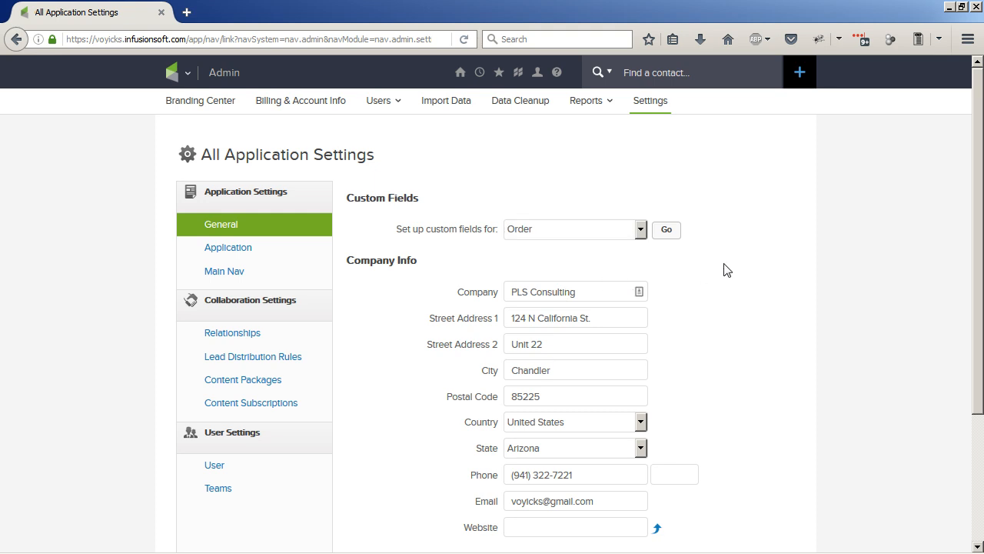
Choose Contact as the record type and open its custom field setup
{"action": "left_click", "coordinate": [531, 235]}
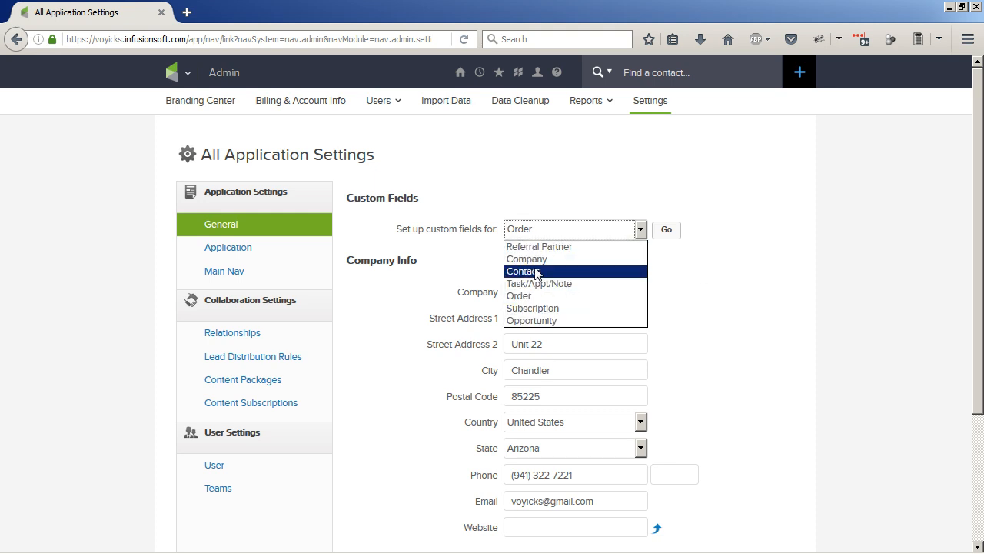
{"action": "left_click", "coordinate": [535, 271]}
{"action": "left_click", "coordinate": [666, 232]}
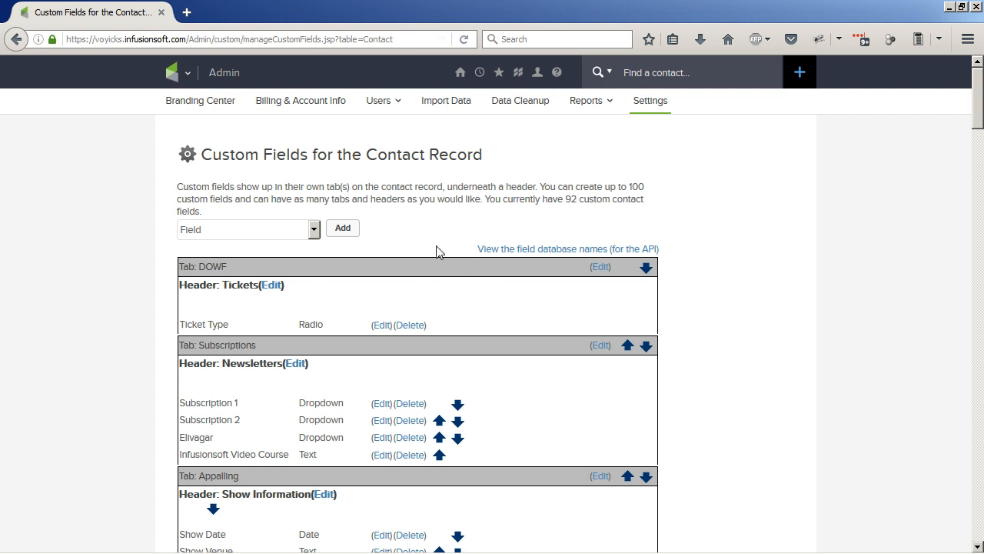
Open the list of database names used by the API for the contact record's custom fields
{"action": "double_click", "coordinate": [547, 255]}
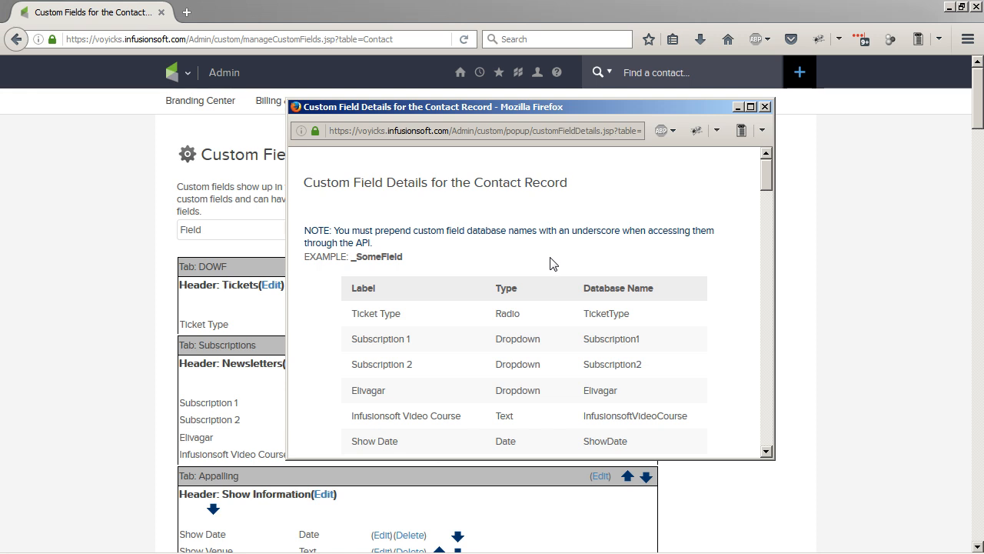
{"action": "key", "text": "alt+Tab"}
{"action": "key", "text": "alt+Tab"}
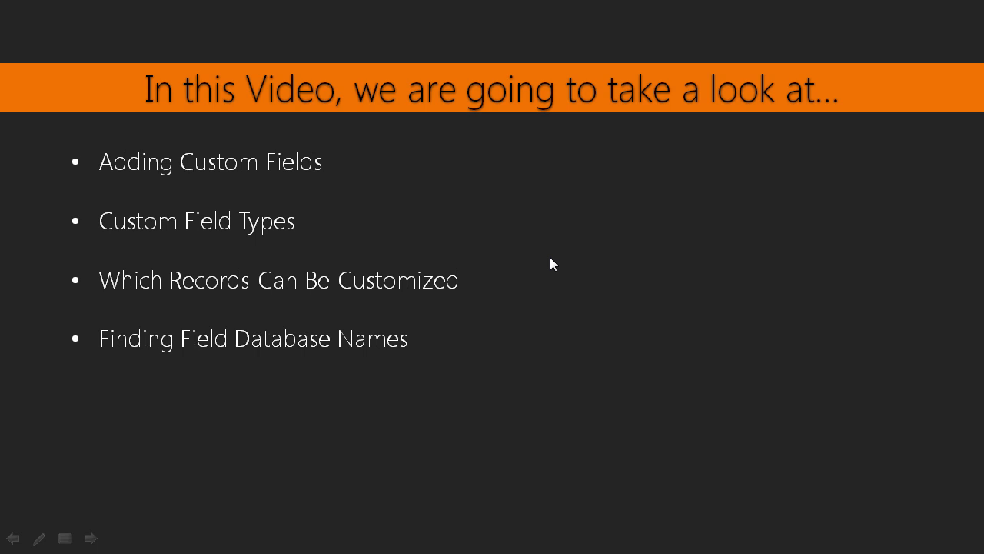
{"action": "left_click", "coordinate": [550, 257]}
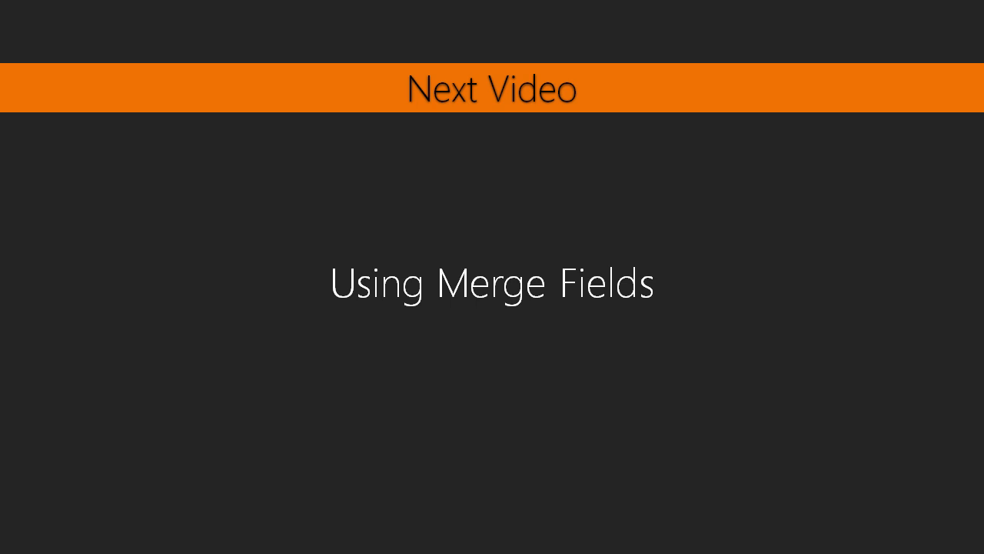
{"action": "key", "text": "alt+Tab"}
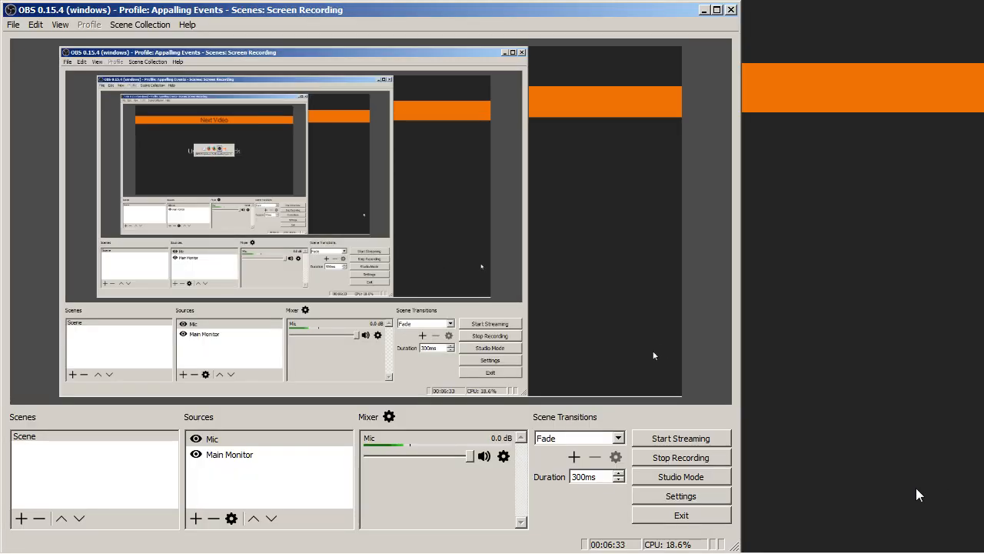